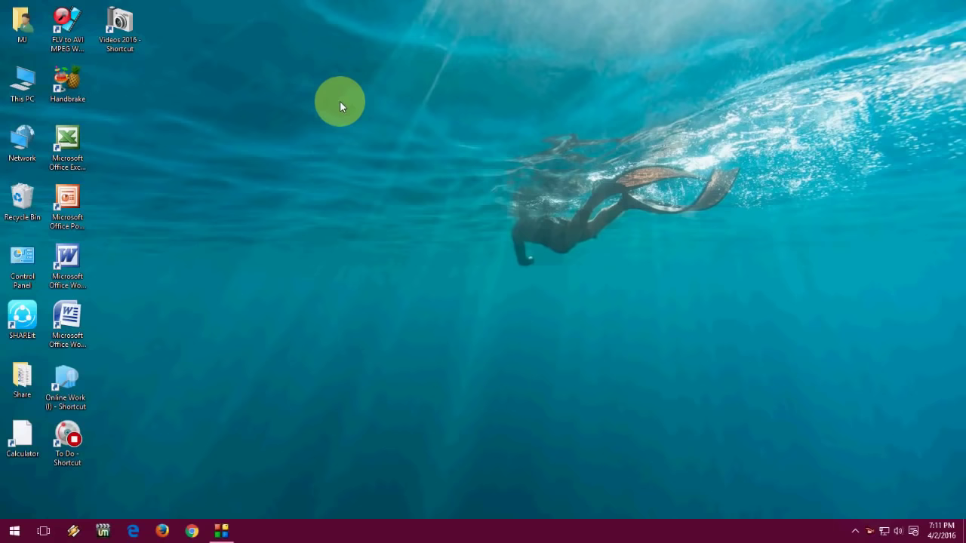
# Refresh the desktop three times from its context menu
pyautogui.rightClick(340, 102)
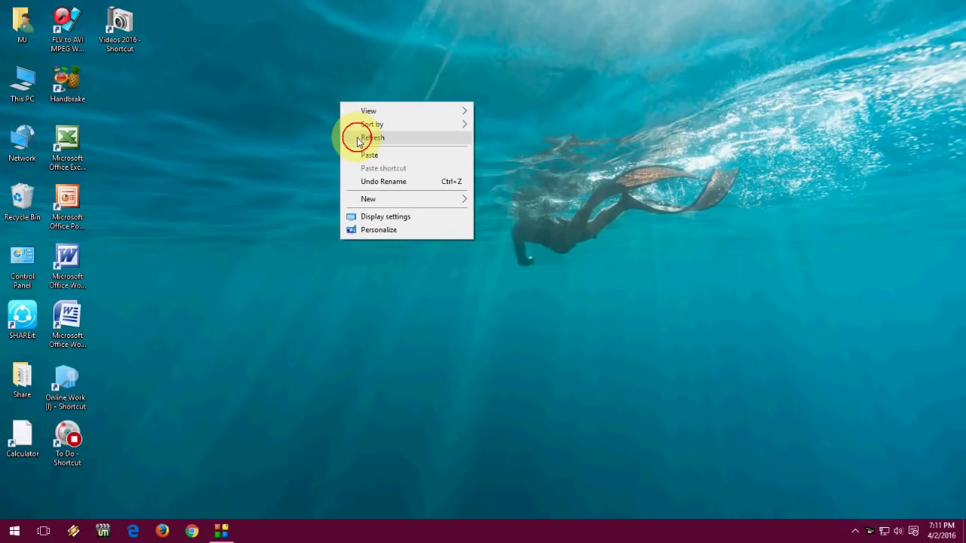
pyautogui.click(358, 139)
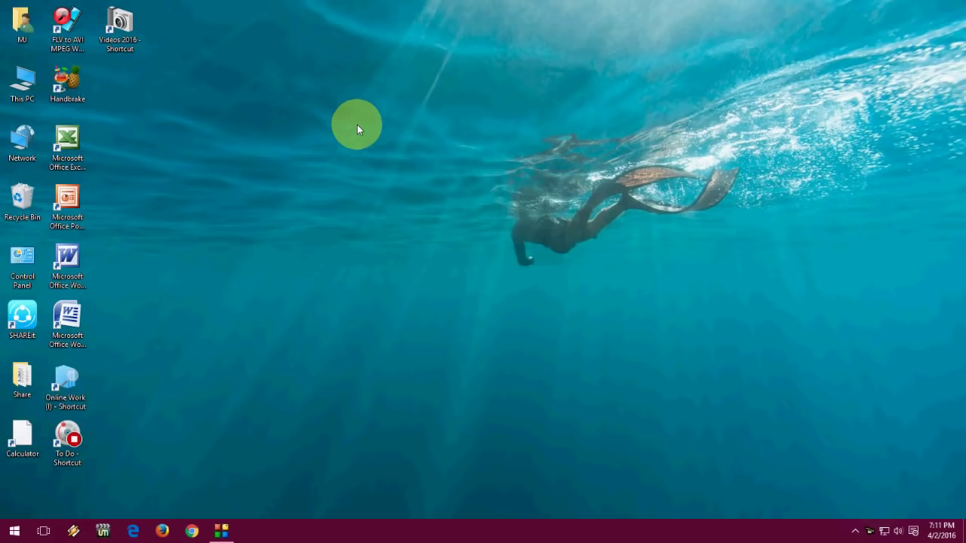
pyautogui.rightClick(358, 118)
pyautogui.click(370, 151)
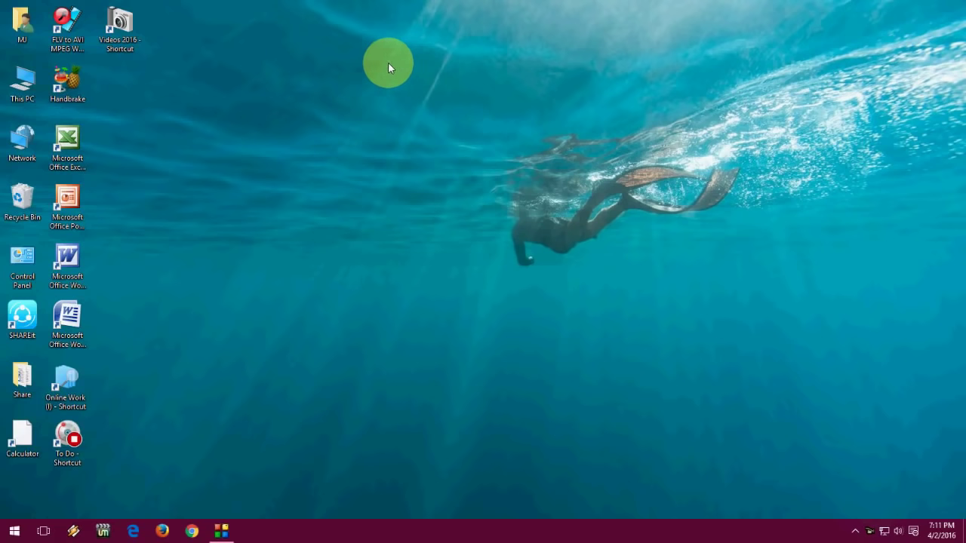
pyautogui.rightClick(319, 95)
pyautogui.click(343, 125)
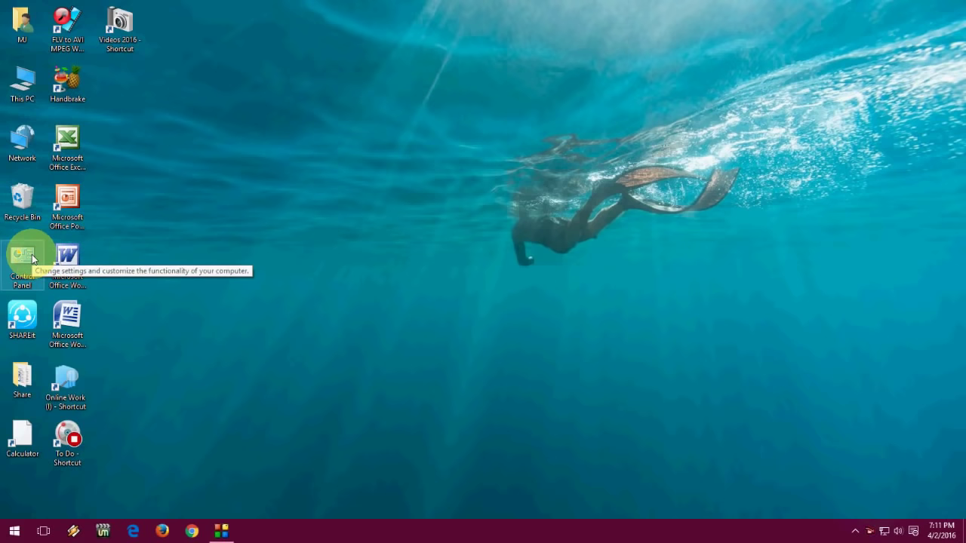
# Show Devices and Printers maximized via Control Panel's Hardware and Sound, then right-click EPSON L110 Series
pyautogui.click(31, 259)
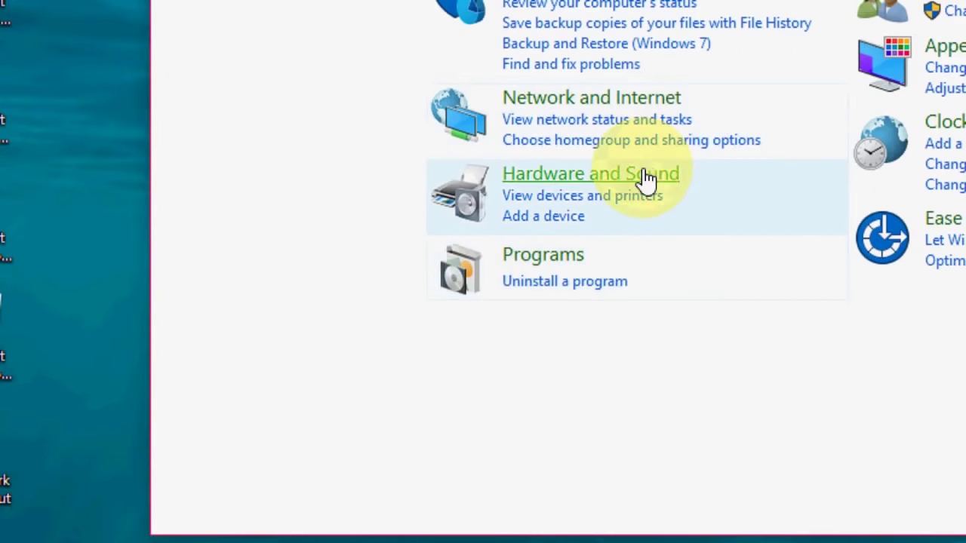
pyautogui.click(646, 178)
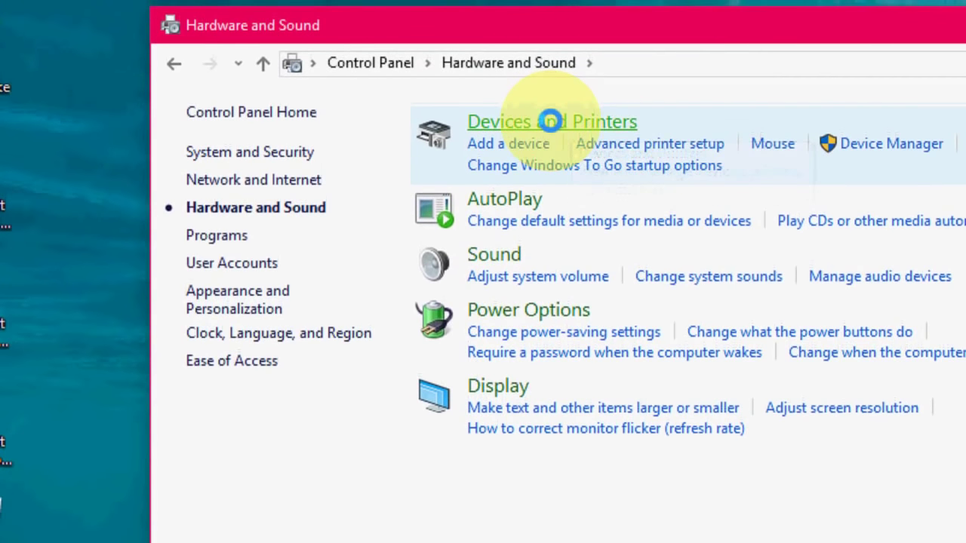
pyautogui.click(551, 120)
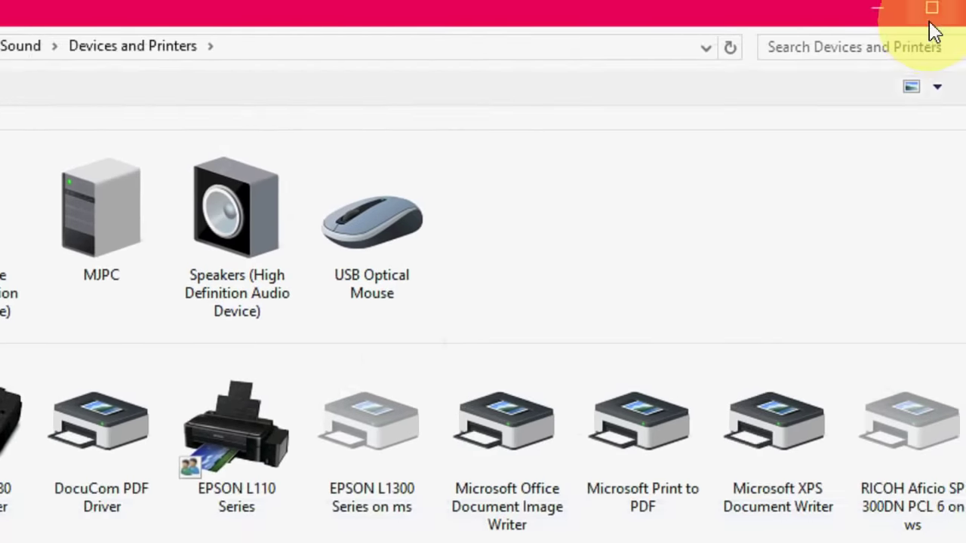
pyautogui.click(931, 19)
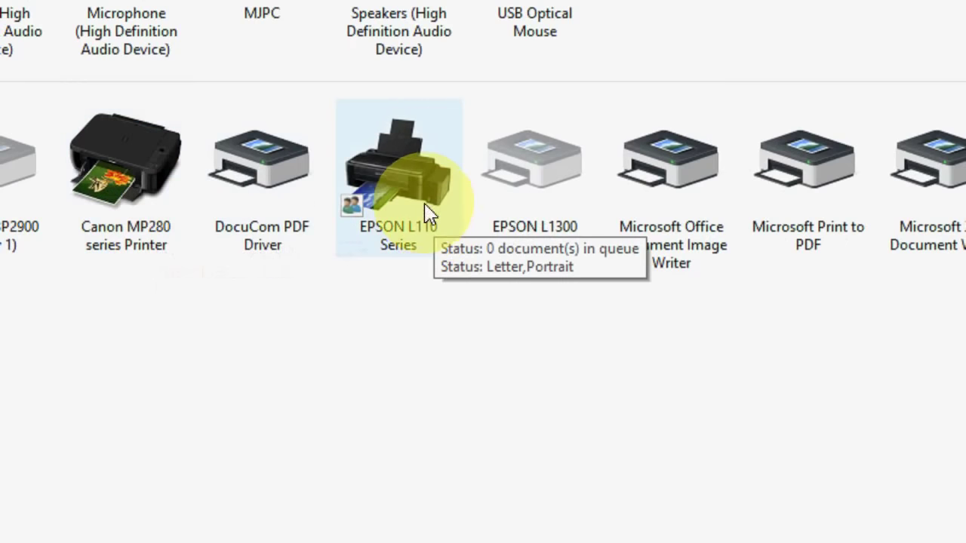
pyautogui.rightClick(392, 163)
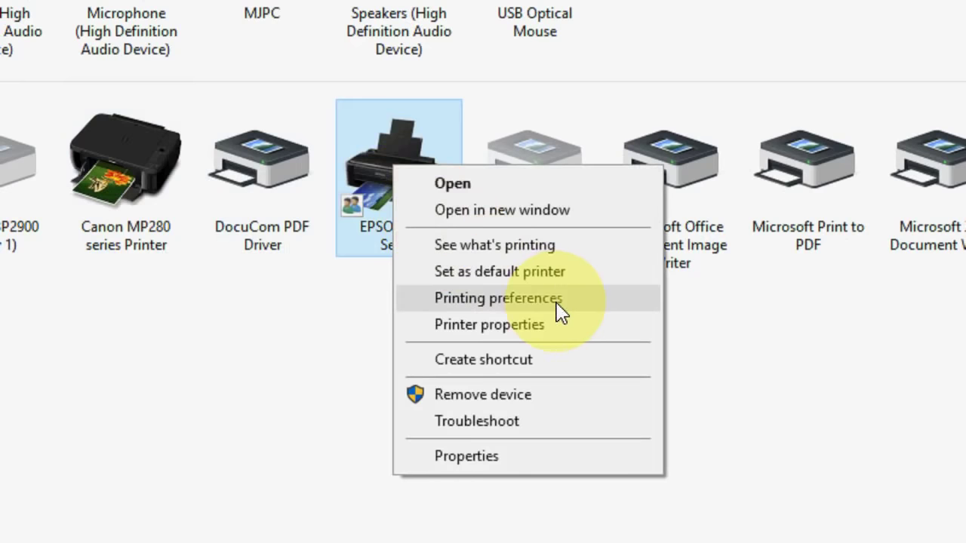
# Start a Head Cleaning from the EPSON L110 printing preferences' Maintenance tab
pyautogui.click(556, 303)
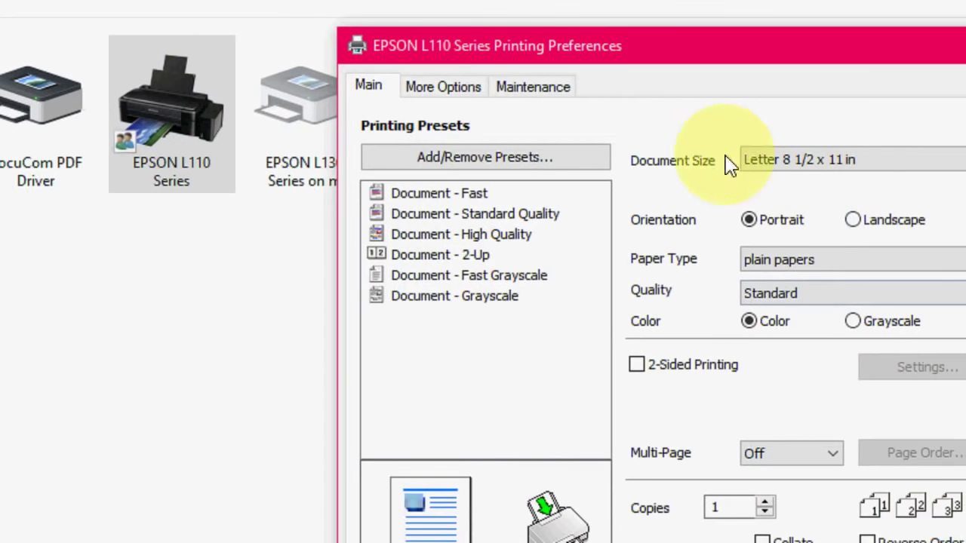
pyautogui.click(566, 87)
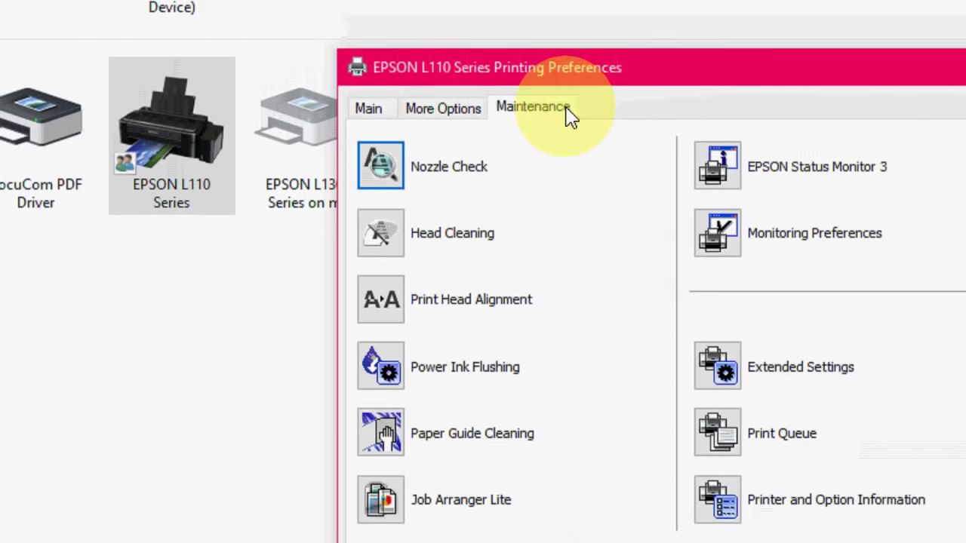
pyautogui.moveTo(658, 75); pyautogui.dragTo(647, 25)
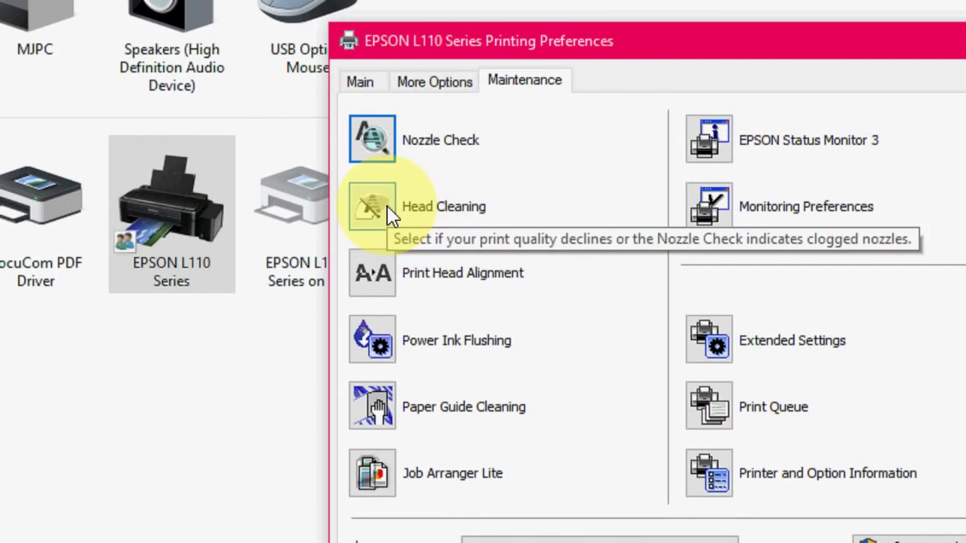
pyautogui.click(388, 216)
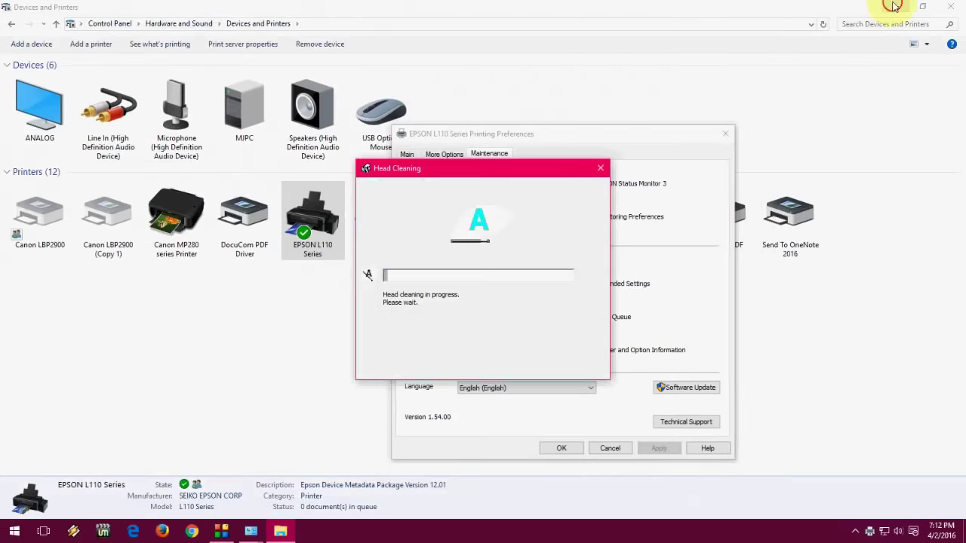
pyautogui.click(894, 6)
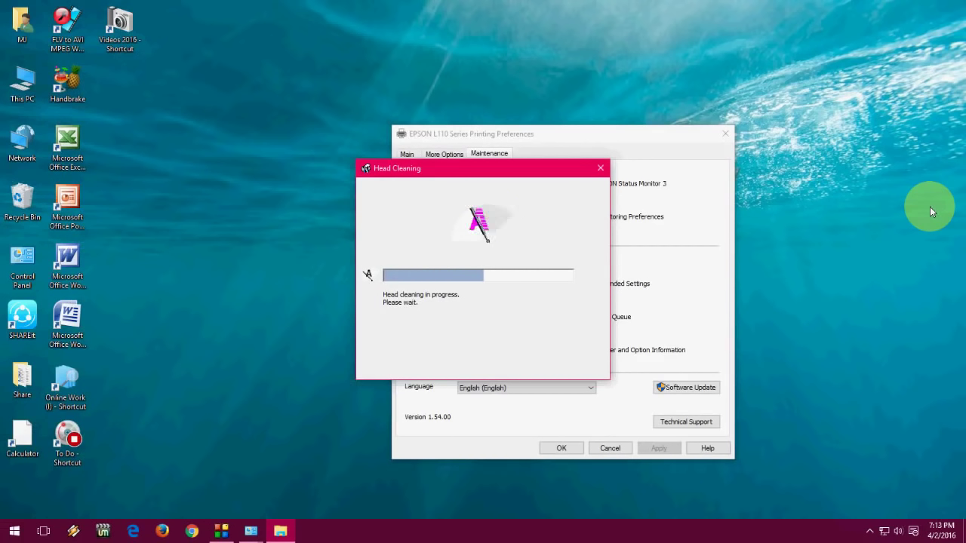
# Move the Head Cleaning progress window left, wait for it to finish, then continue to Nozzle Check
pyautogui.moveTo(516, 168); pyautogui.dragTo(301, 174)
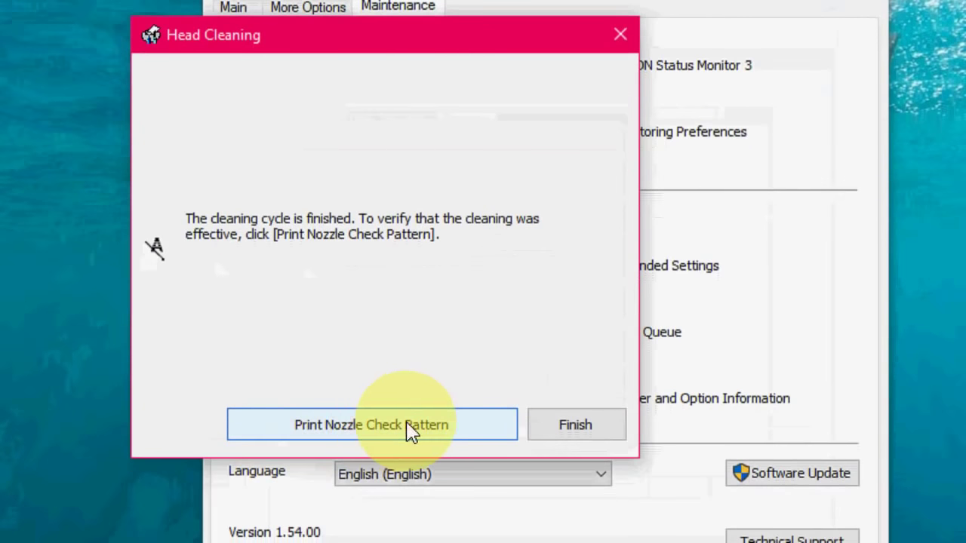
pyautogui.click(355, 430)
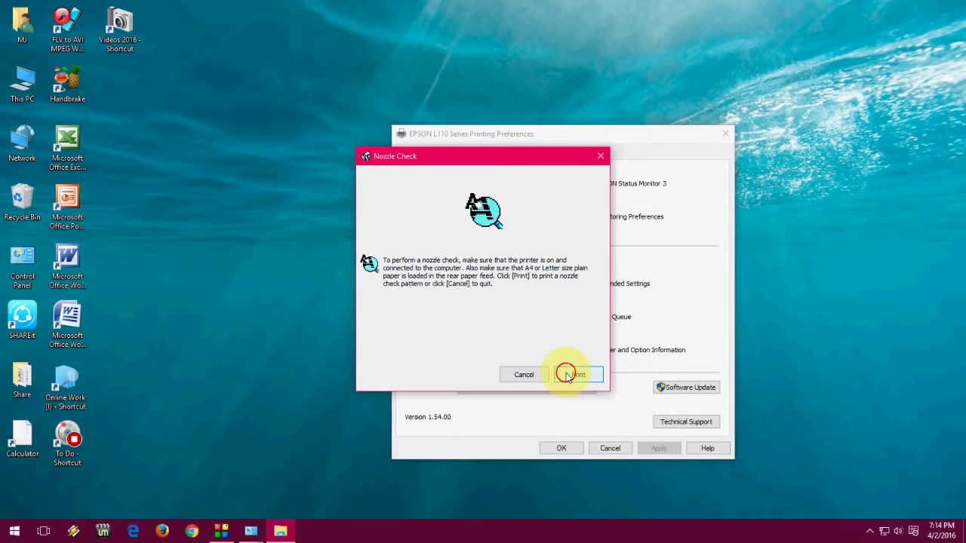
# Print the EPSON L110 nozzle check pattern
pyautogui.click(556, 448)
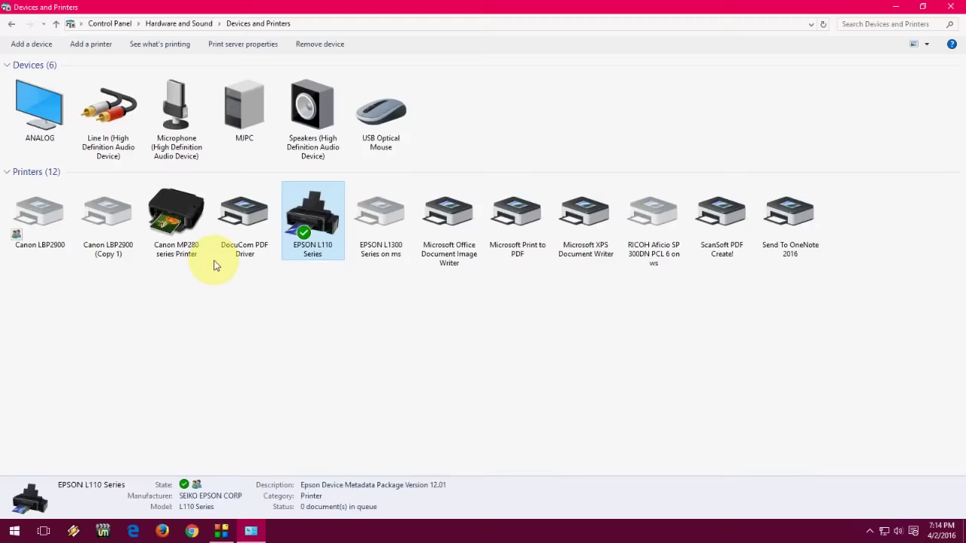
# Show the Canon MP280 series Printer's printing preferences on the Maintenance tab
pyautogui.rightClick(169, 246)
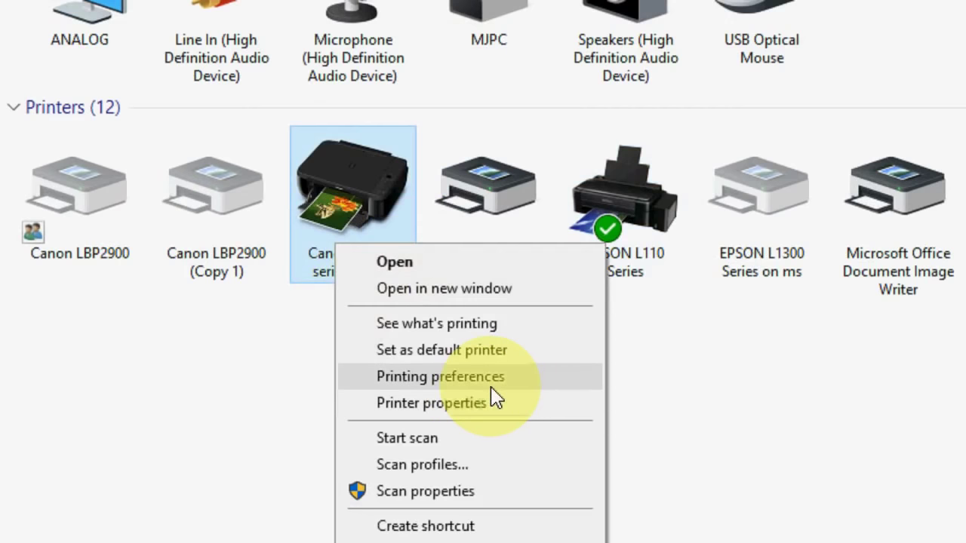
pyautogui.click(511, 388)
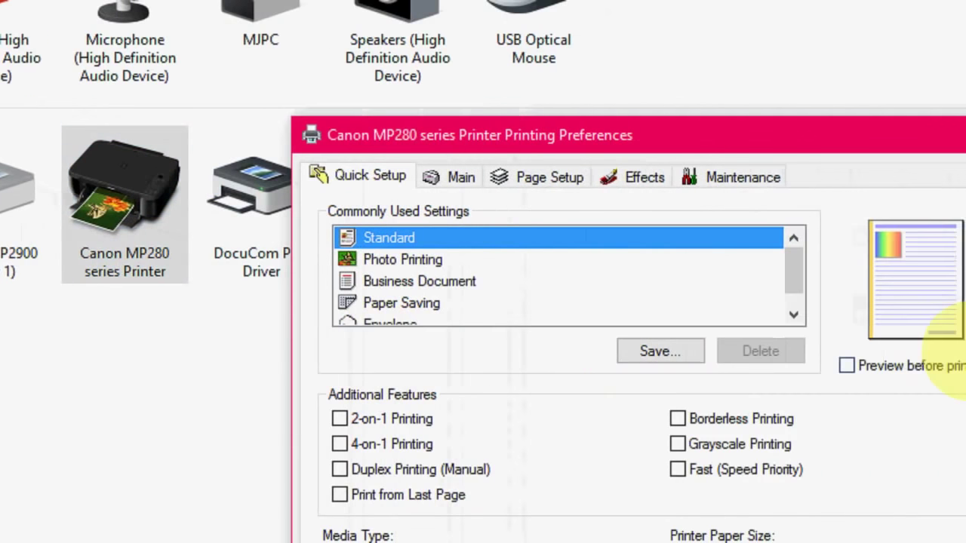
pyautogui.click(742, 183)
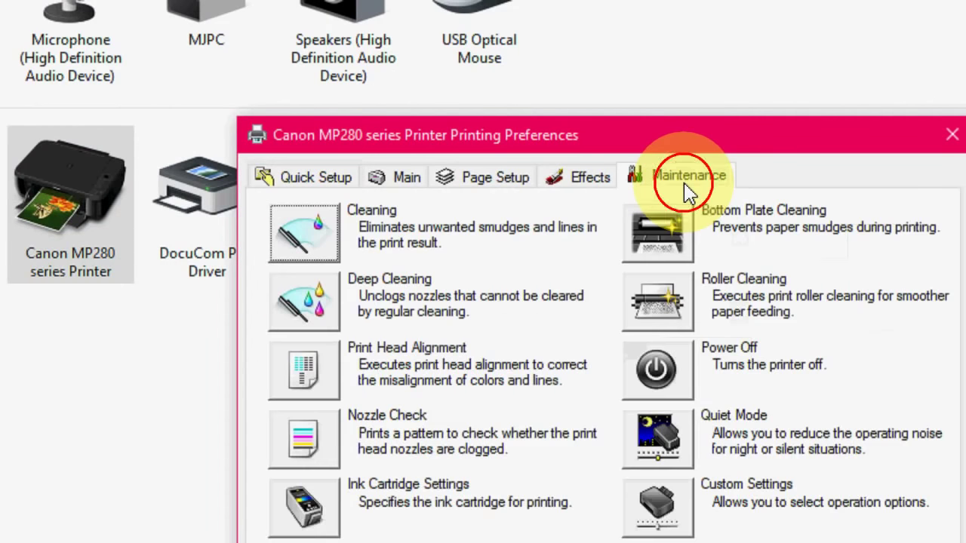
# Run Deep Cleaning on All Colors for the Canon MP280, confirming and dismissing the message
pyautogui.click(325, 317)
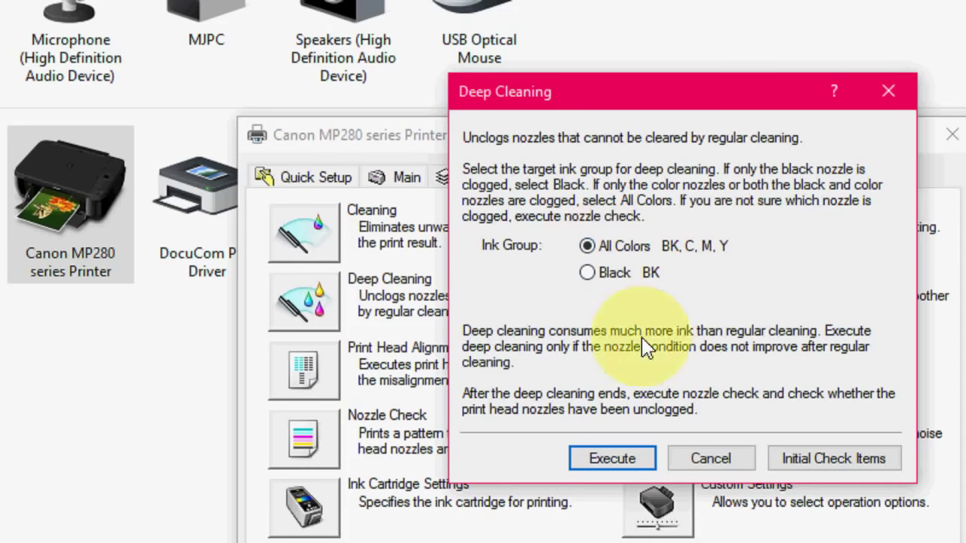
pyautogui.click(620, 450)
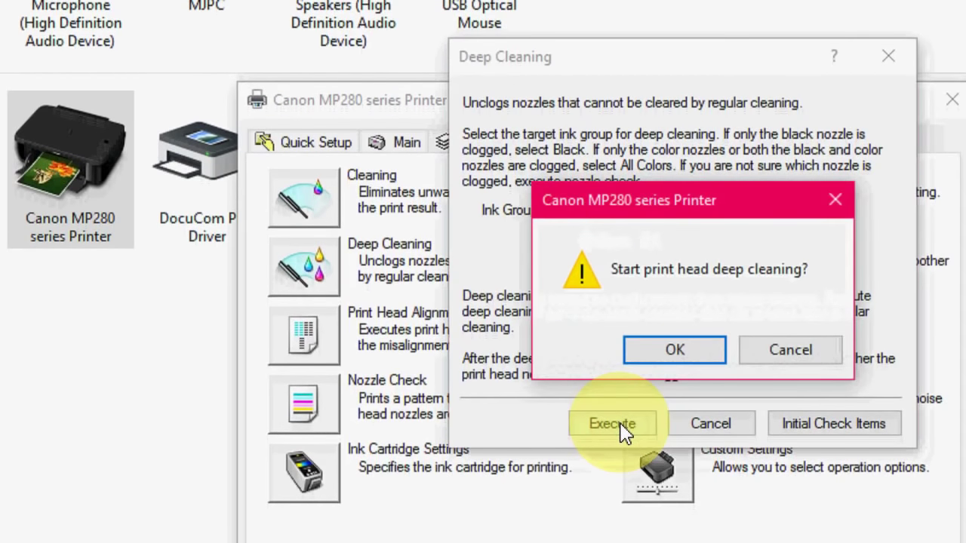
pyautogui.click(675, 350)
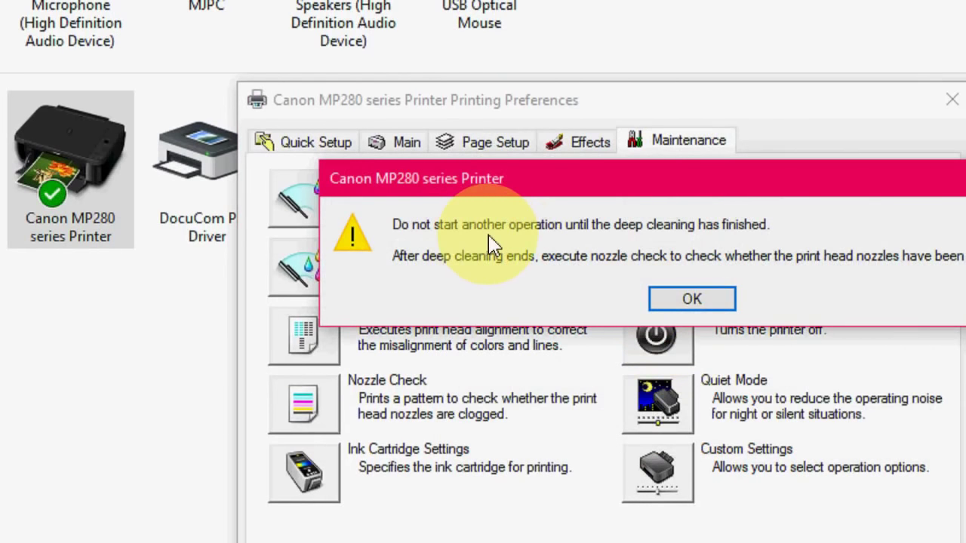
pyautogui.click(702, 299)
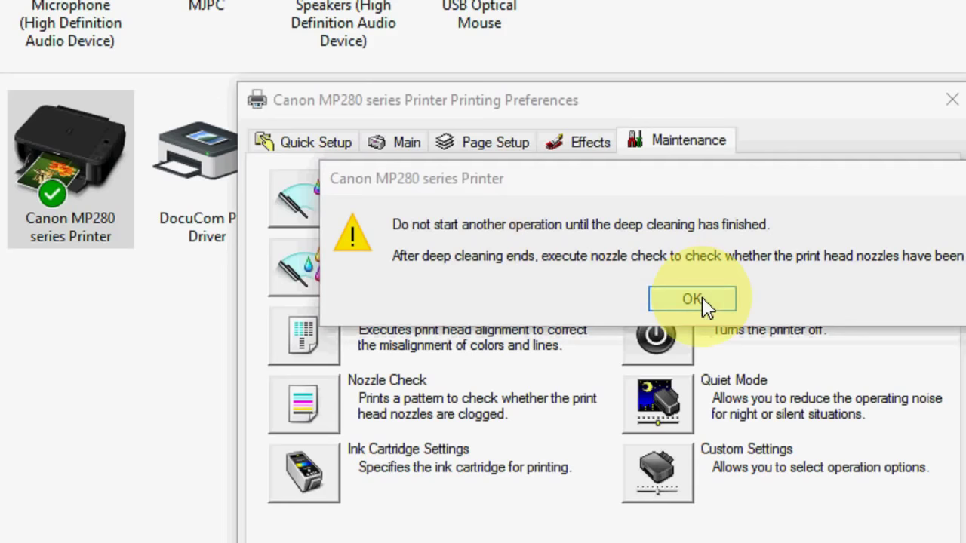
pyautogui.click(702, 299)
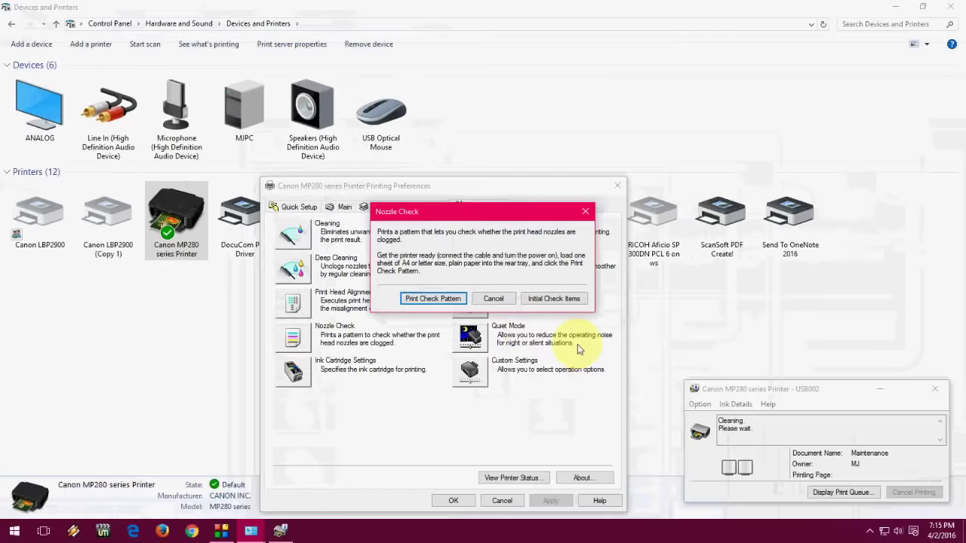
# Try printing the Canon nozzle check pattern and dismiss the 'Do not start another operation' warning
pyautogui.click(771, 377)
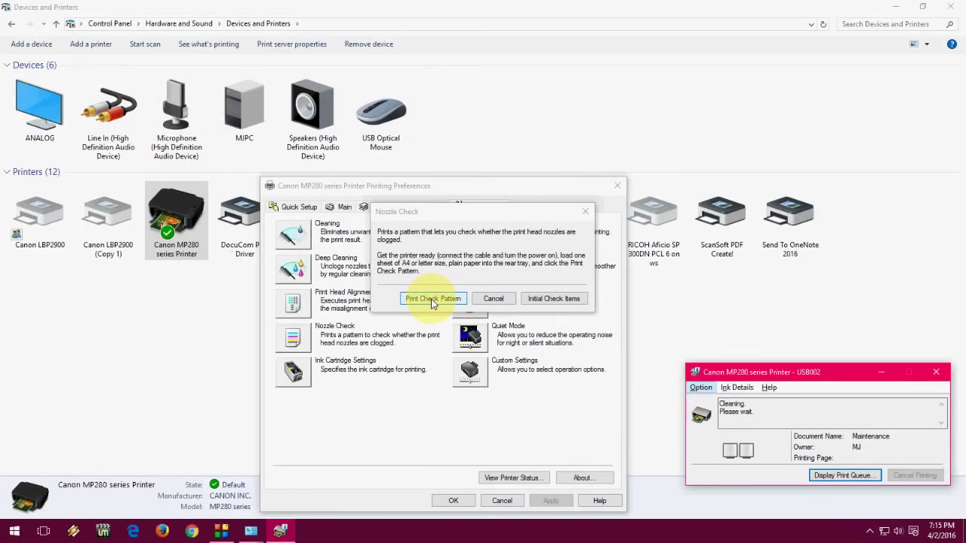
pyautogui.click(433, 299)
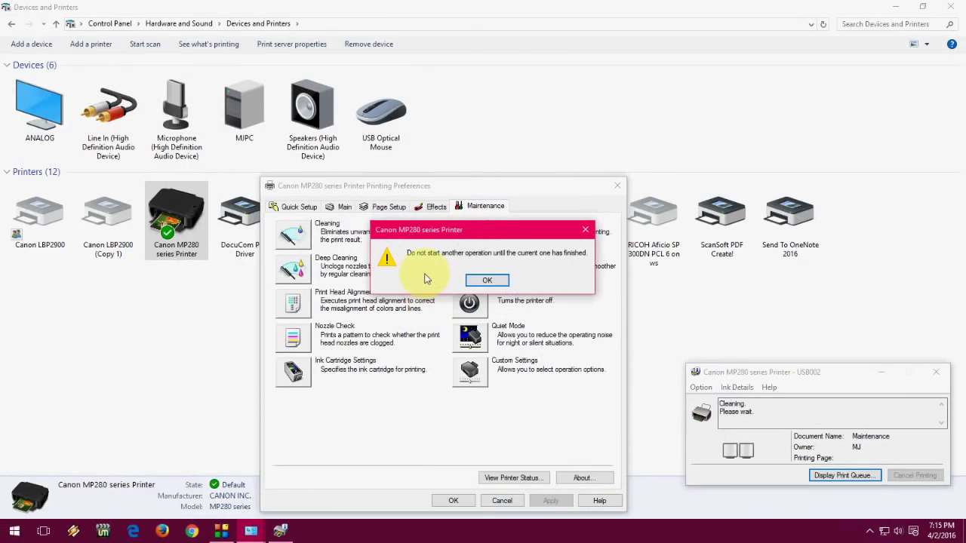
pyautogui.click(487, 280)
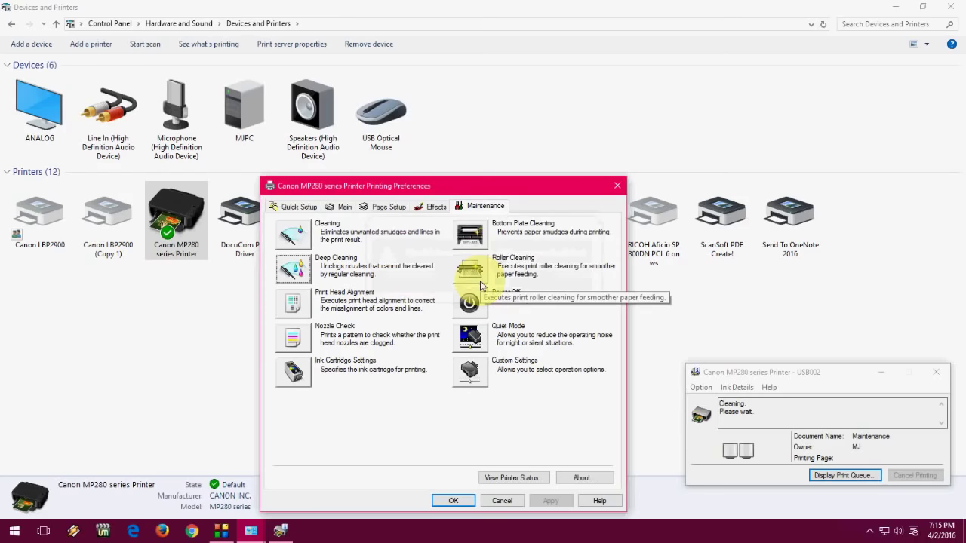
# Minimize Devices and Printers and reposition the preferences and cleaning status windows
pyautogui.click(894, 7)
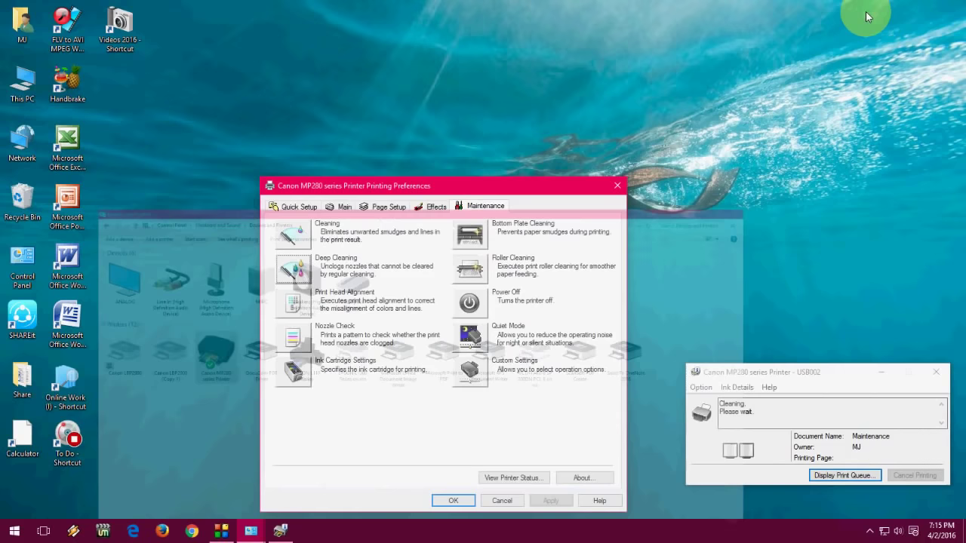
pyautogui.moveTo(541, 190); pyautogui.dragTo(540, 151)
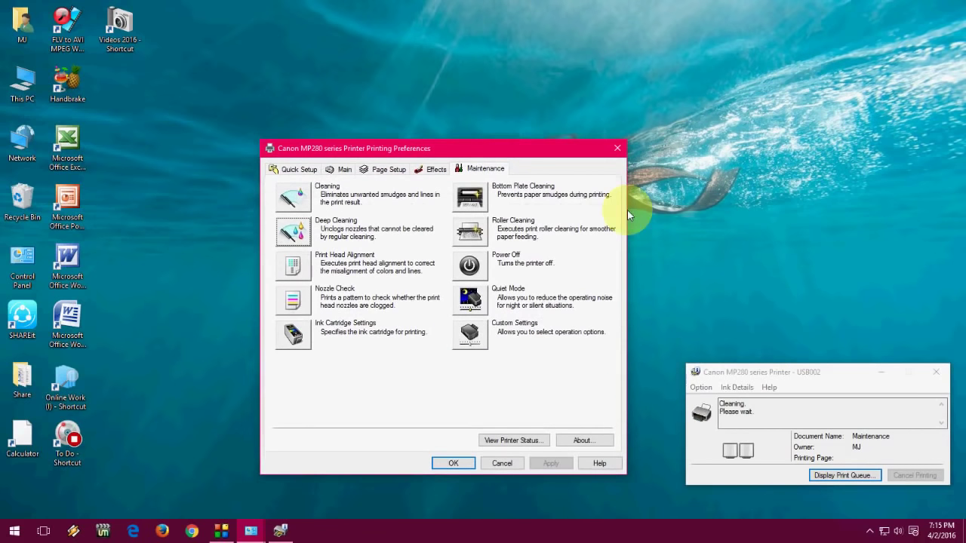
pyautogui.moveTo(758, 373); pyautogui.dragTo(739, 314)
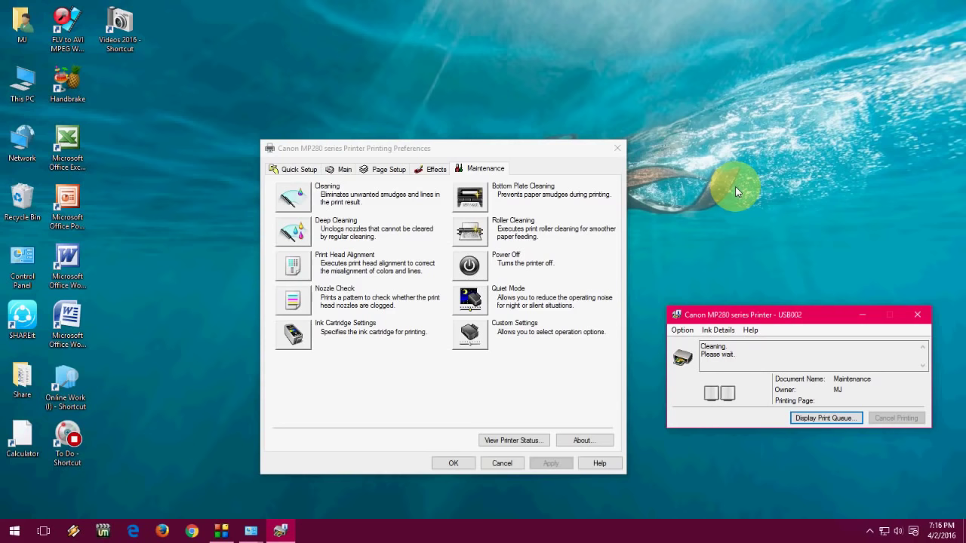
pyautogui.click(747, 111)
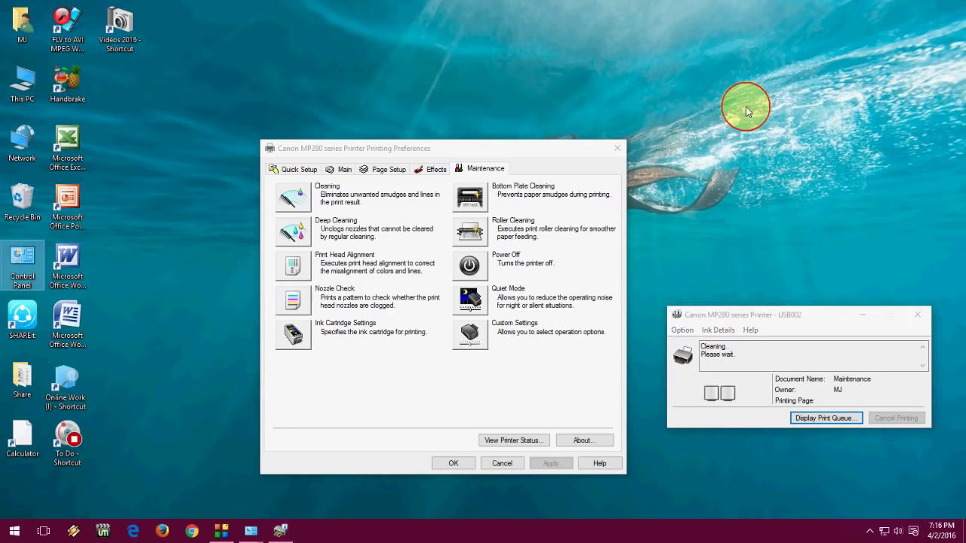